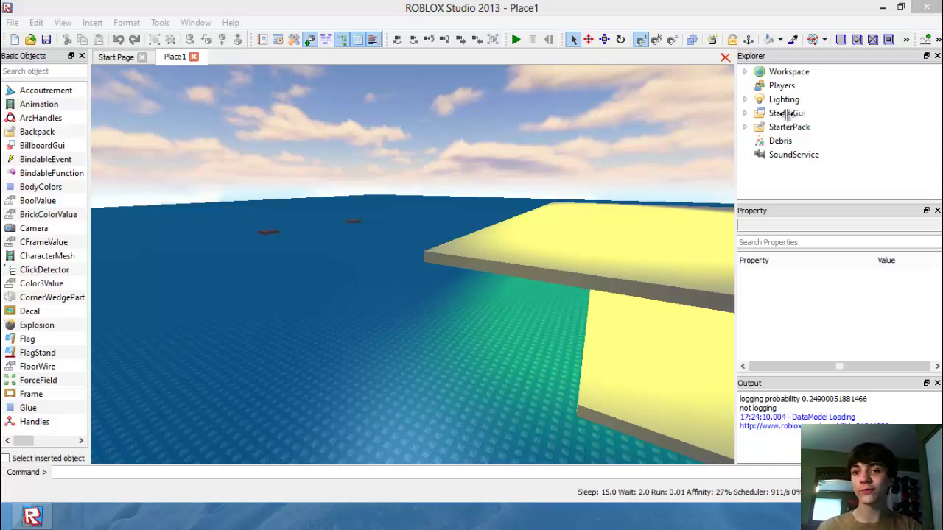
Step: Turn the view away from the yellow parts and briefly check what Lighting contains
{"action": "mouse_move", "coordinate": [458, 204]}
{"action": "right_mouse_down"}
{"action": "mouse_move", "coordinate": [383, 177]}
{"action": "mouse_move", "coordinate": [444, 194]}
{"action": "right_mouse_up"}
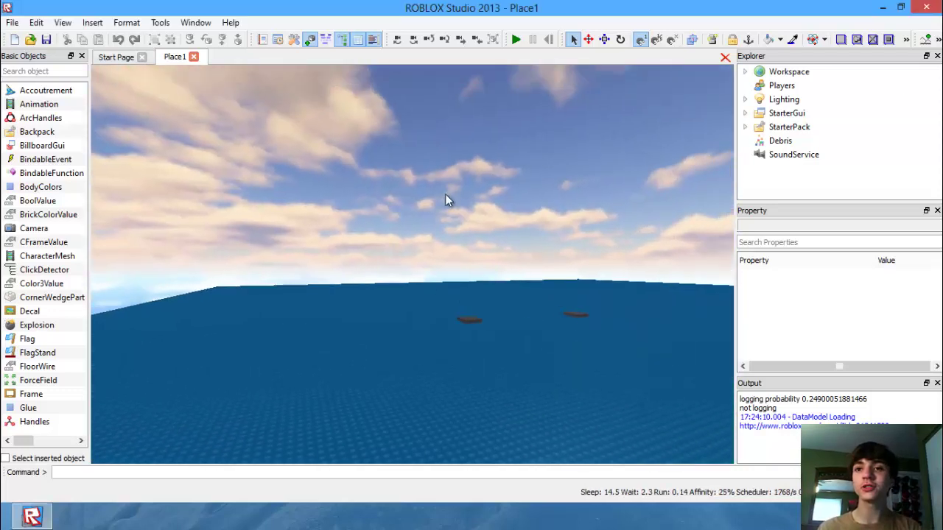
{"action": "left_click", "coordinate": [744, 99]}
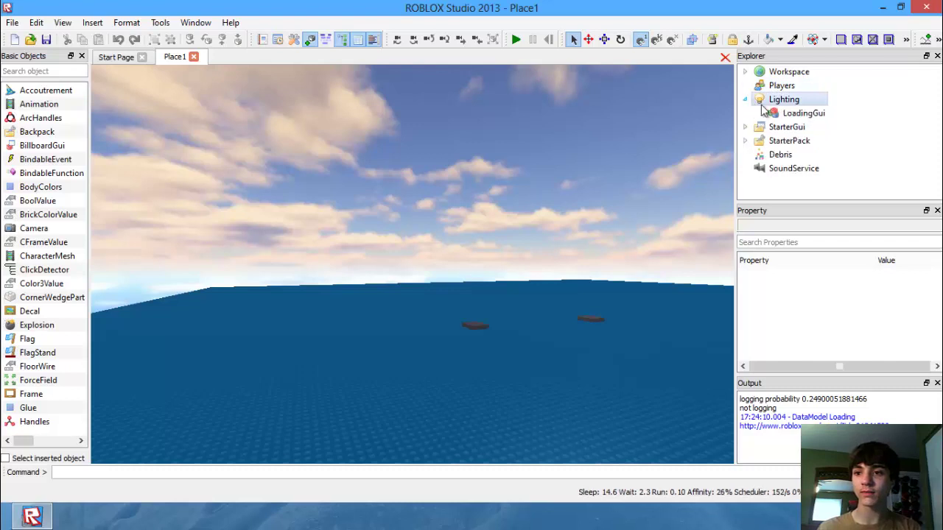
{"action": "left_click", "coordinate": [745, 100]}
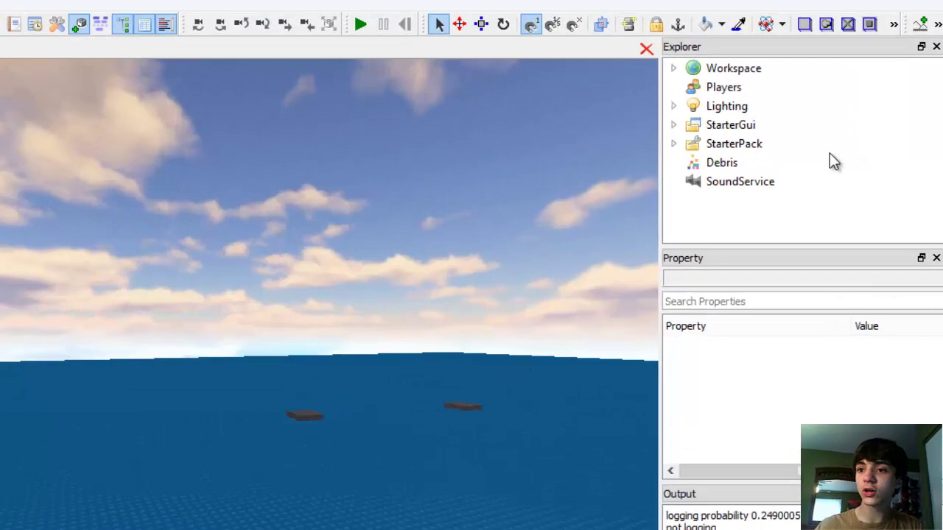
Step: Open StarterGui's LocalScript, showing the camera loop fixed at 200,10,0
{"action": "left_click", "coordinate": [745, 113]}
{"action": "left_click", "coordinate": [410, 225]}
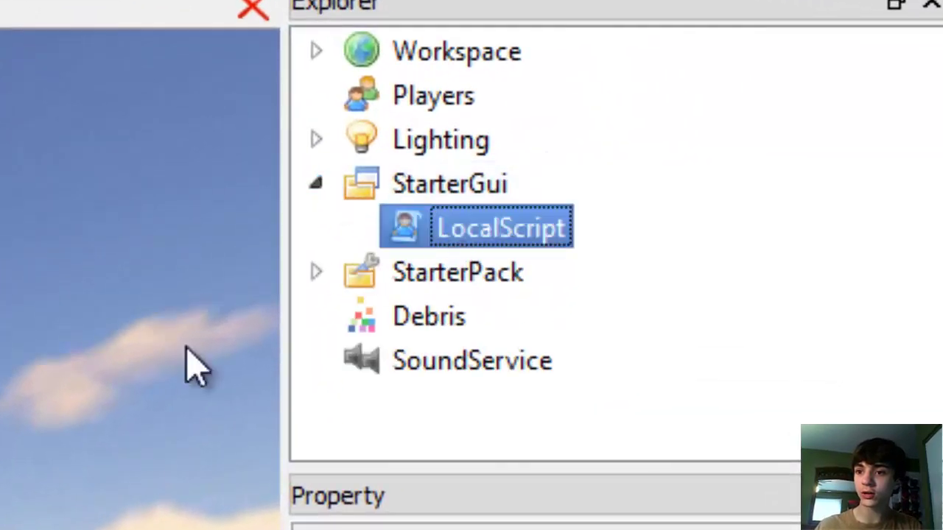
{"action": "key", "text": "F2"}
{"action": "left_click", "coordinate": [446, 231]}
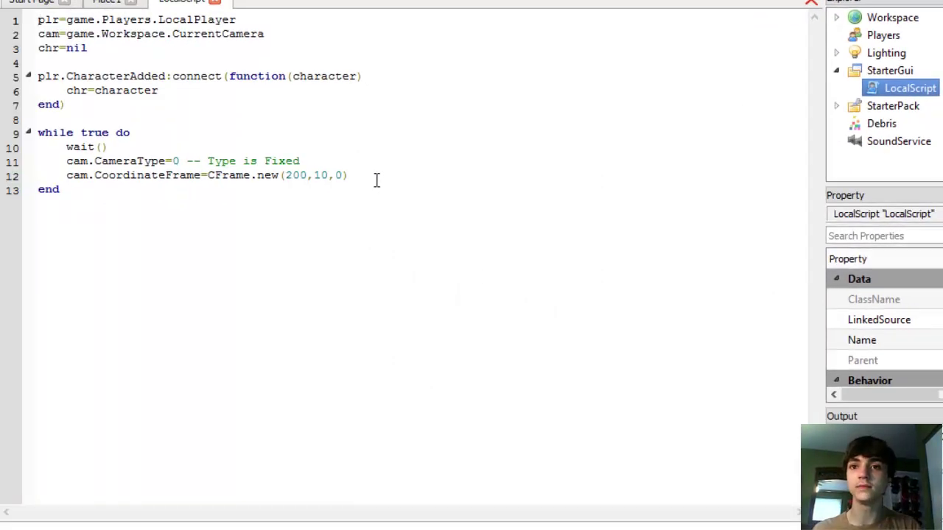
{"action": "scroll", "coordinate": [376, 180], "scroll_direction": "up", "scroll_amount": 3, "text": "ctrl"}
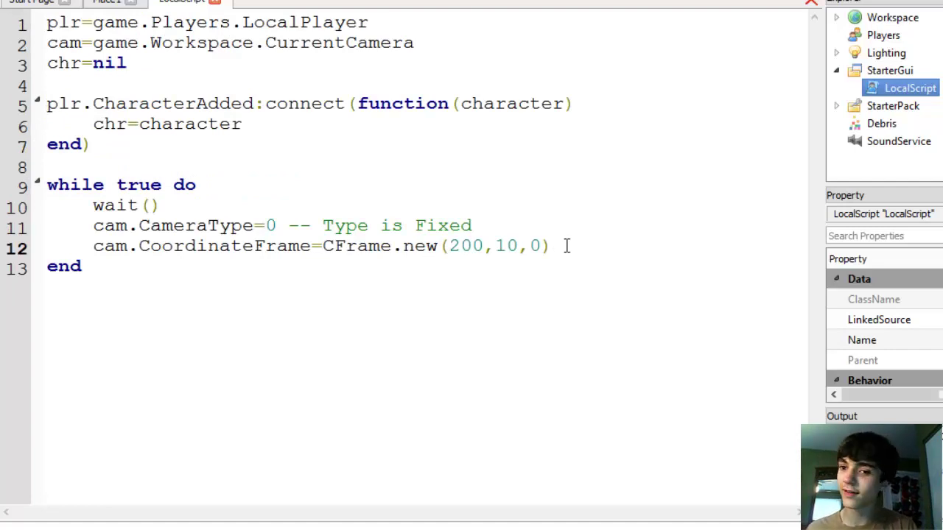
{"action": "mouse_move", "coordinate": [565, 245]}
{"action": "left_mouse_down"}
{"action": "mouse_move", "coordinate": [531, 230]}
{"action": "mouse_move", "coordinate": [537, 194]}
{"action": "left_mouse_up"}
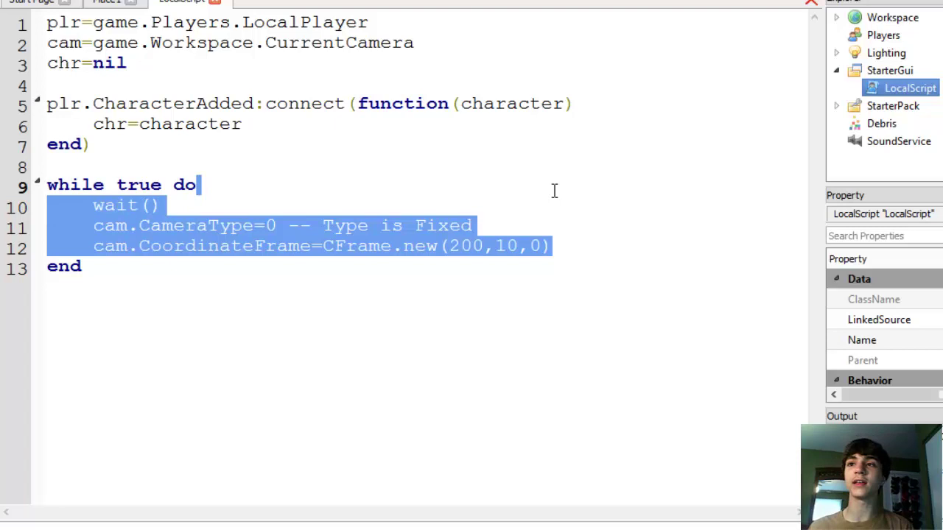
{"action": "left_click", "coordinate": [553, 231]}
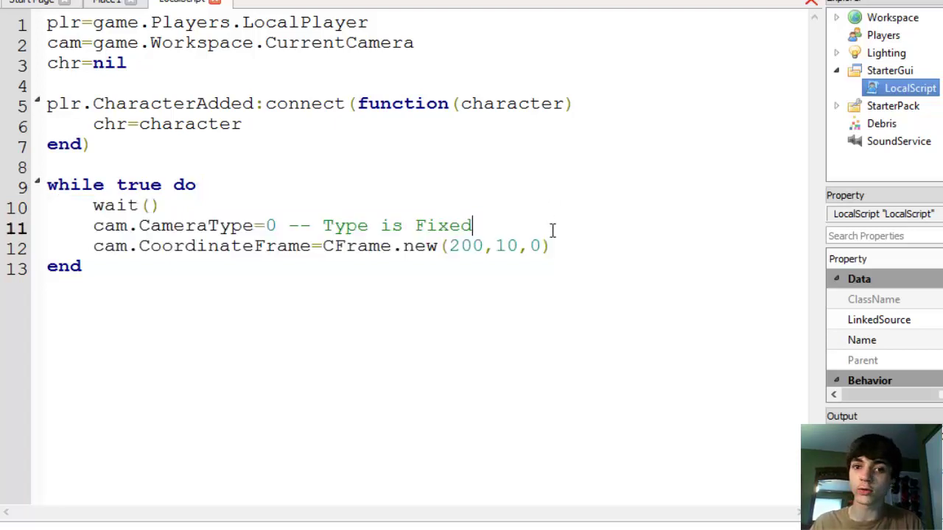
{"action": "left_click_drag", "start_coordinate": [606, 243], "coordinate": [609, 191]}
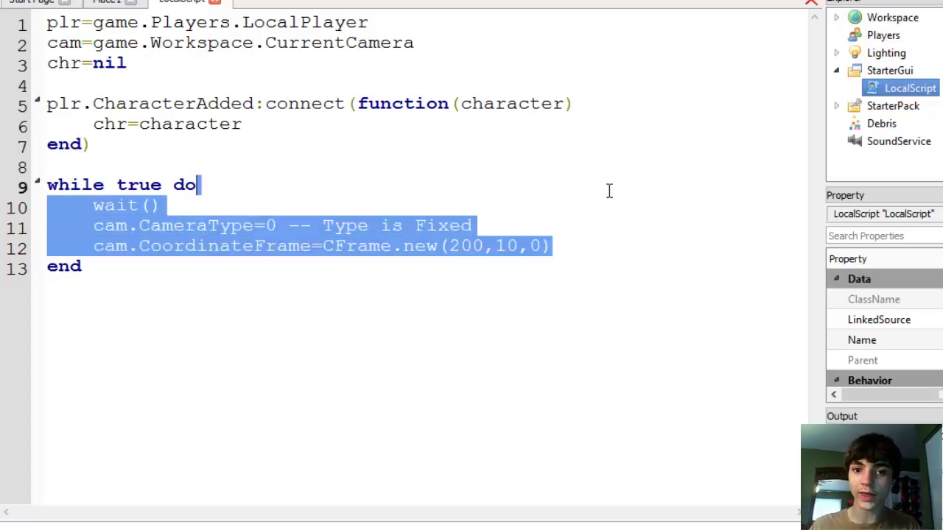
{"action": "left_click", "coordinate": [472, 221]}
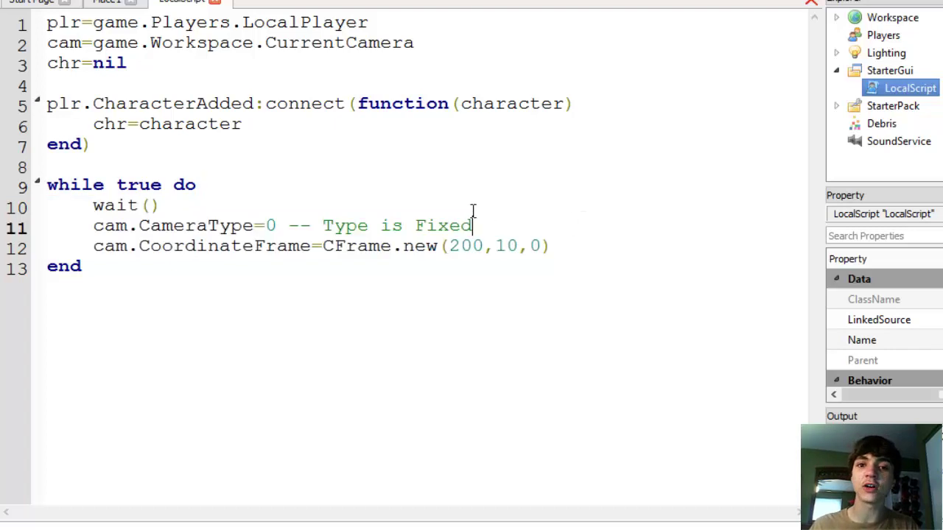
{"action": "left_click", "coordinate": [529, 245]}
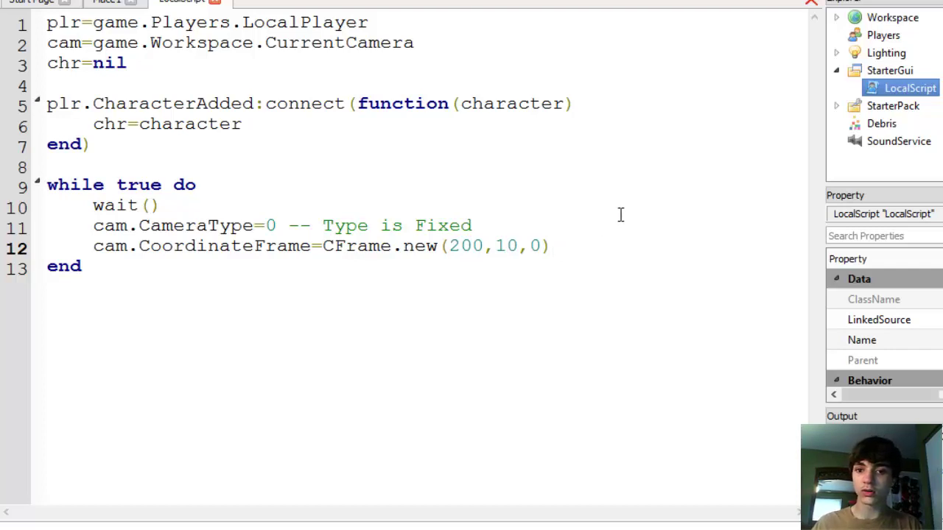
Step: Add the line cam.Focus=CFrame.new(200,0,0) after the CoordinateFrame line
{"action": "key", "text": "Return"}
{"action": "key", "text": "BackSpace"}
{"action": "key", "text": "BackSpace"}
{"action": "type", "text": "cam."}
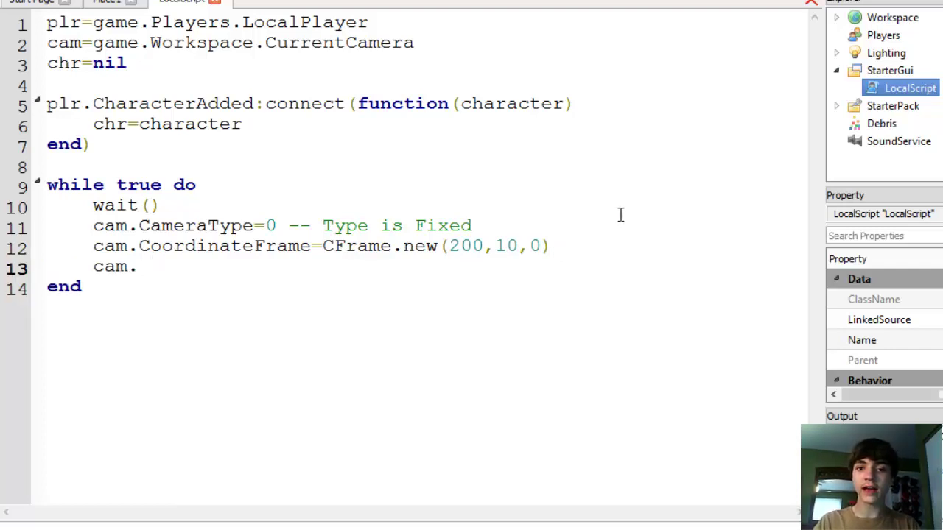
{"action": "type", "text": "Focus="}
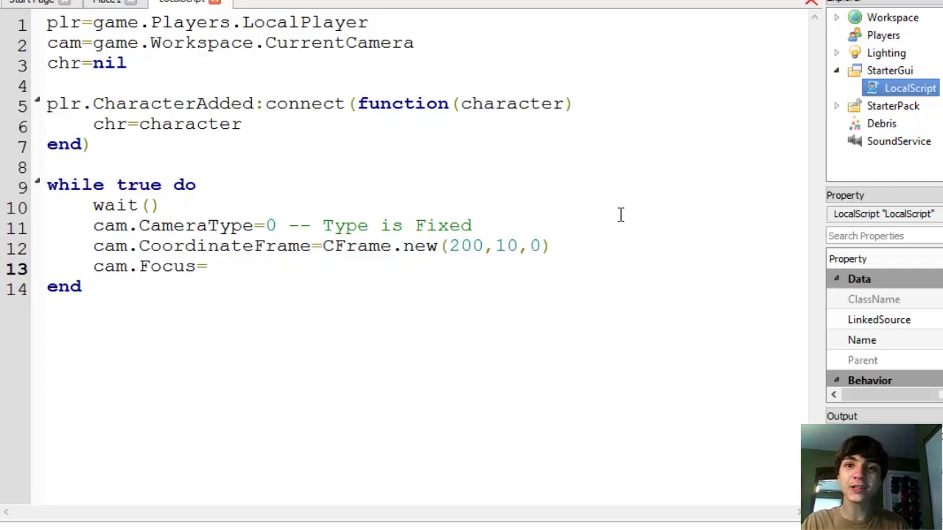
{"action": "type", "text": "CFra"}
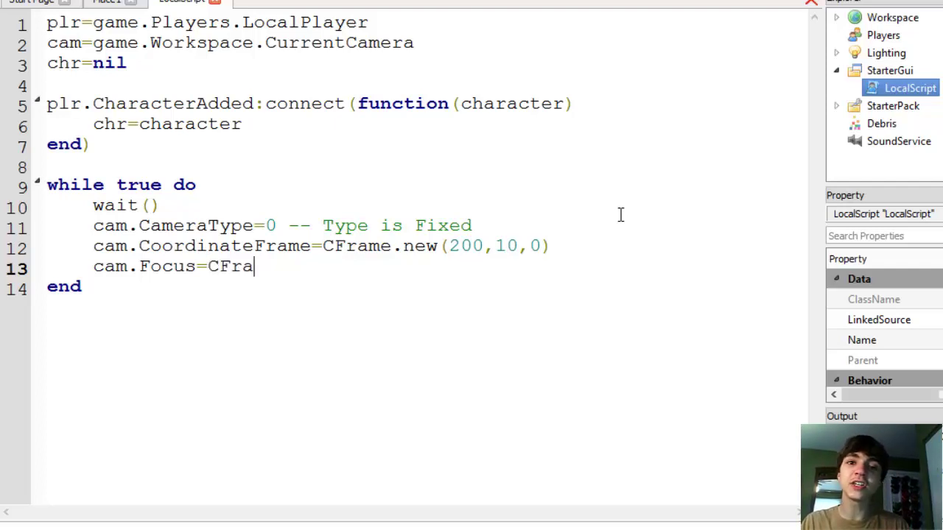
{"action": "type", "text": "me.new("}
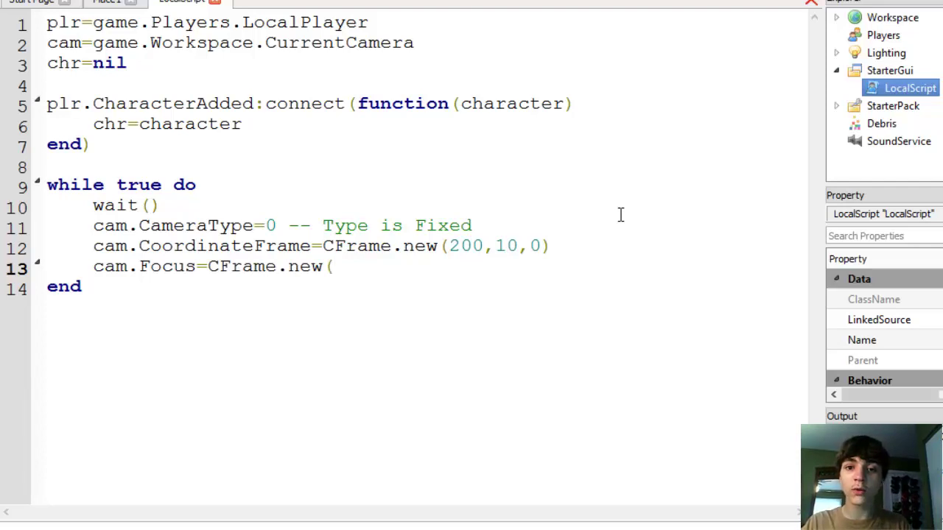
{"action": "type", "text": "200,1"}
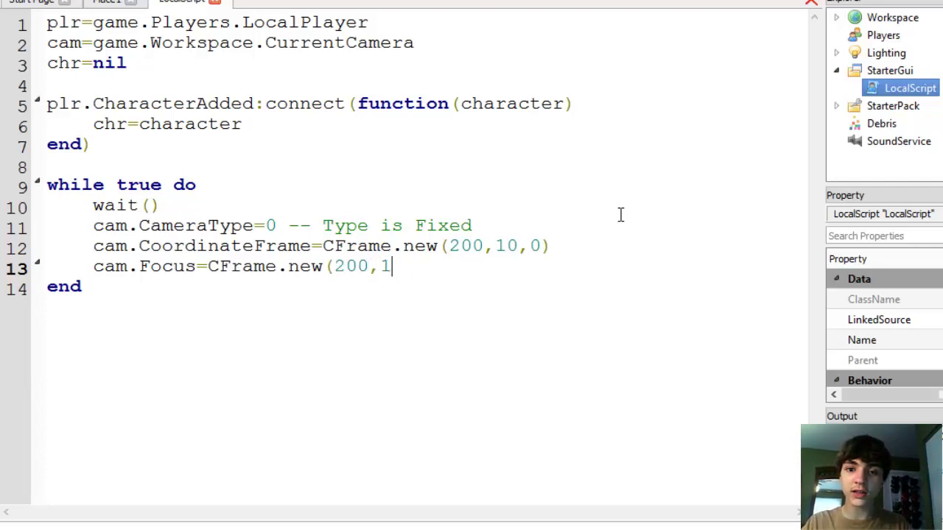
{"action": "key", "text": "BackSpace"}
{"action": "type", "text": "0,"}
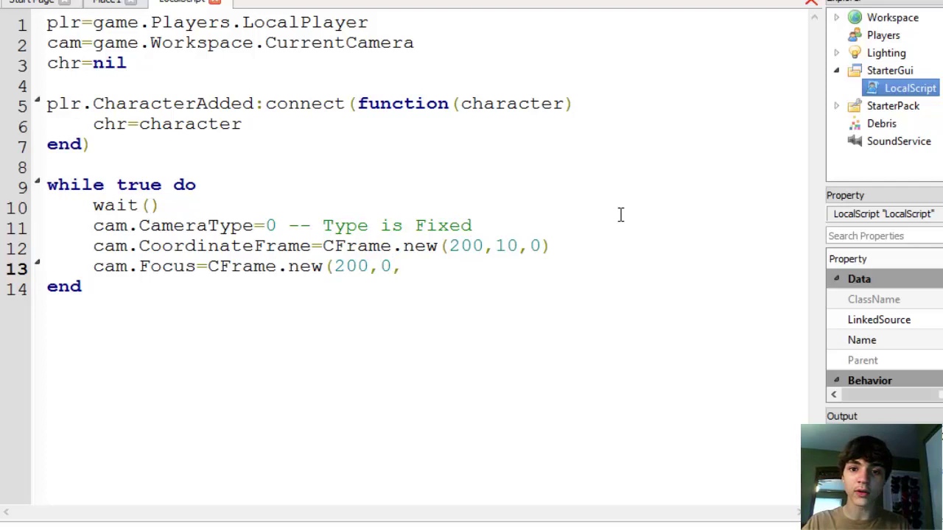
{"action": "type", "text": "0)"}
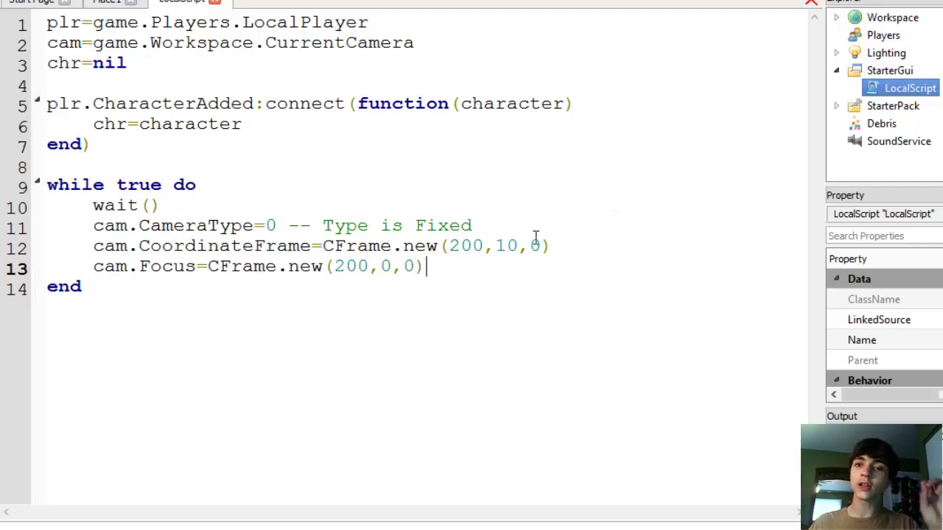
Step: Highlight the Focus X, Z and Y coordinate values in turn
{"action": "double_click", "coordinate": [346, 266]}
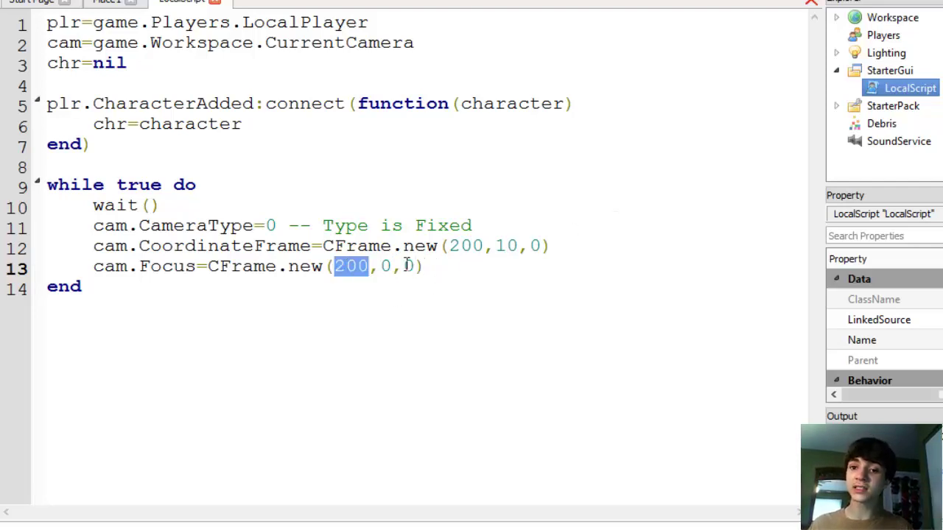
{"action": "double_click", "coordinate": [408, 266]}
{"action": "double_click", "coordinate": [384, 266]}
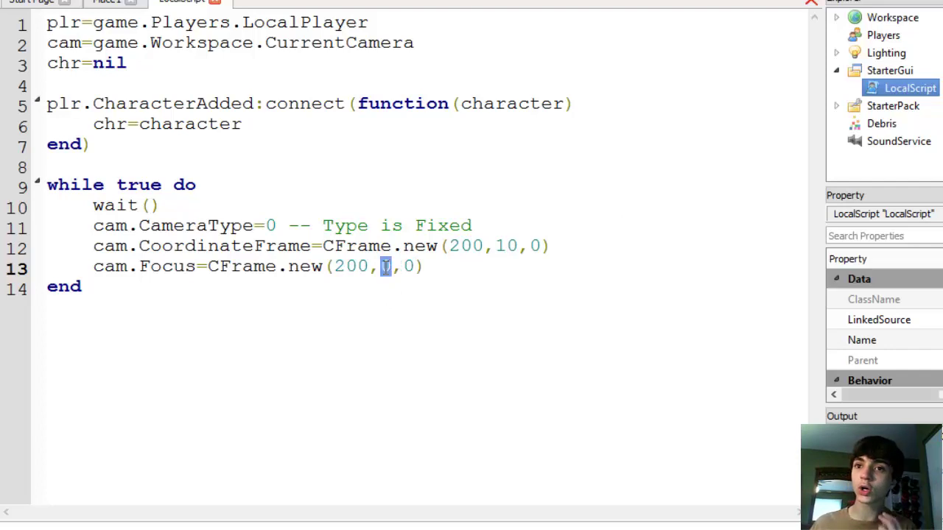
Step: Return to the Place1 view, where the fixed camera shows the blue studded surface
{"action": "left_click", "coordinate": [96, 4]}
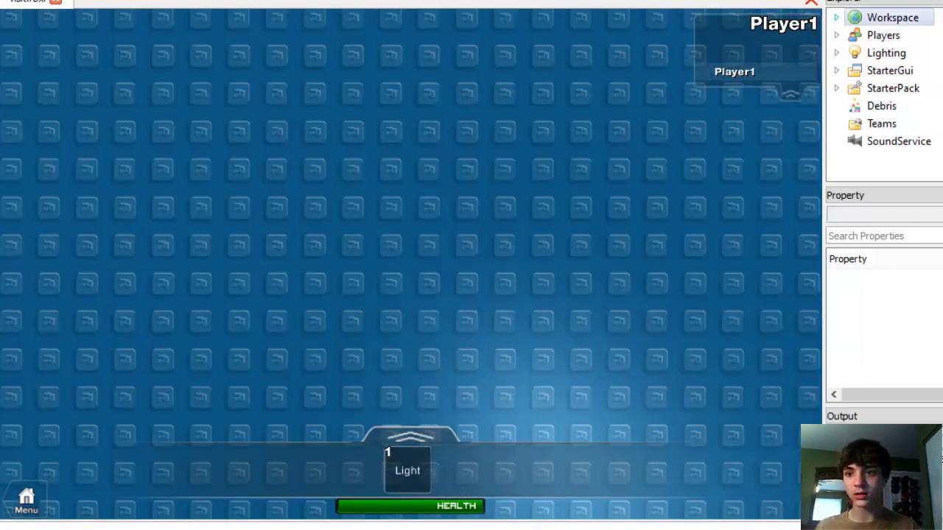
Step: Select Player1 and run game.Workspace.Player1:MoveTo(Vector3.new(200,5,0)) in the command bar
{"action": "left_click", "coordinate": [836, 17]}
{"action": "left_click", "coordinate": [907, 124]}
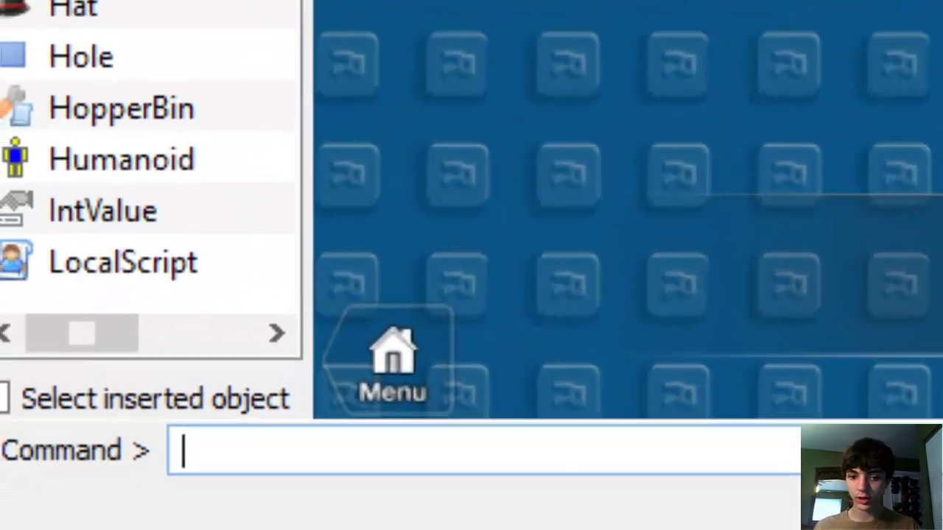
{"action": "type", "text": "game."}
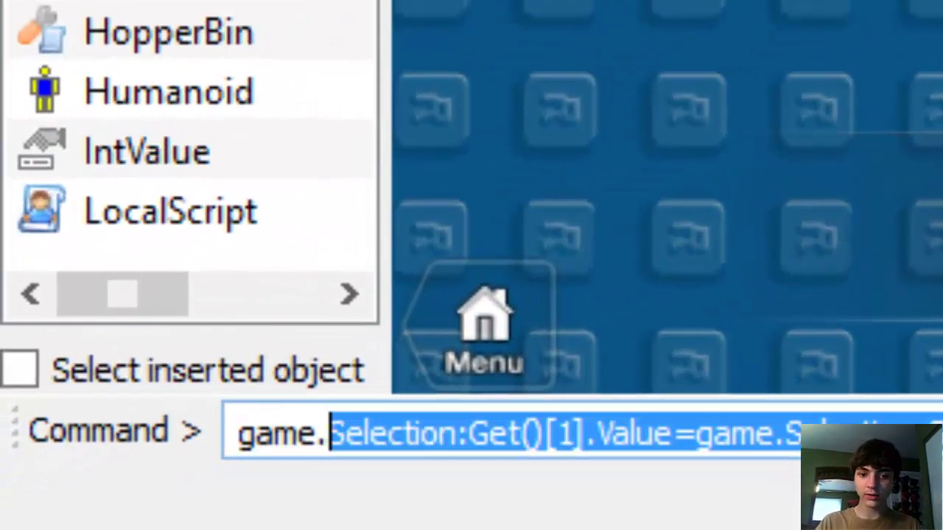
{"action": "type", "text": "Workspace.PL"}
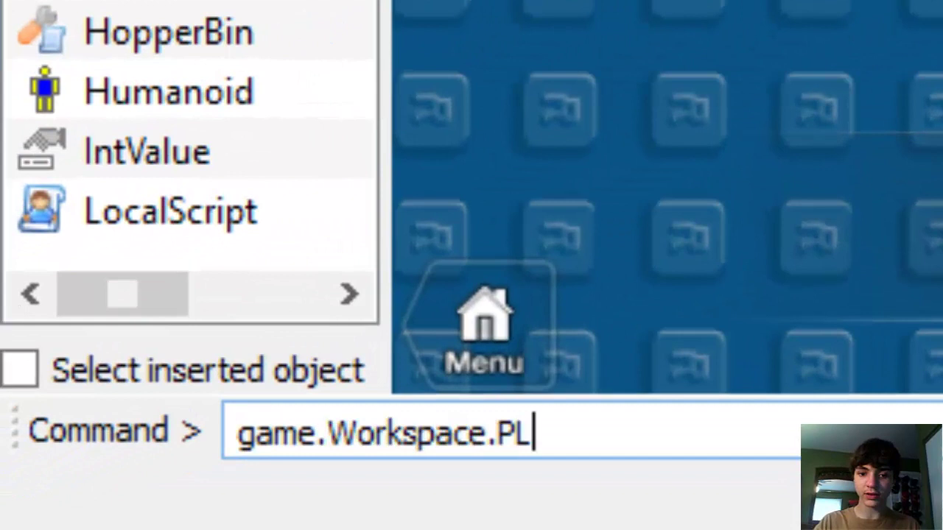
{"action": "type", "text": "ayer"}
{"action": "key", "text": "BackSpace"}
{"action": "key", "text": "BackSpace"}
{"action": "key", "text": "BackSpace"}
{"action": "key", "text": "BackSpace"}
{"action": "key", "text": "BackSpace"}
{"action": "type", "text": "layer"}
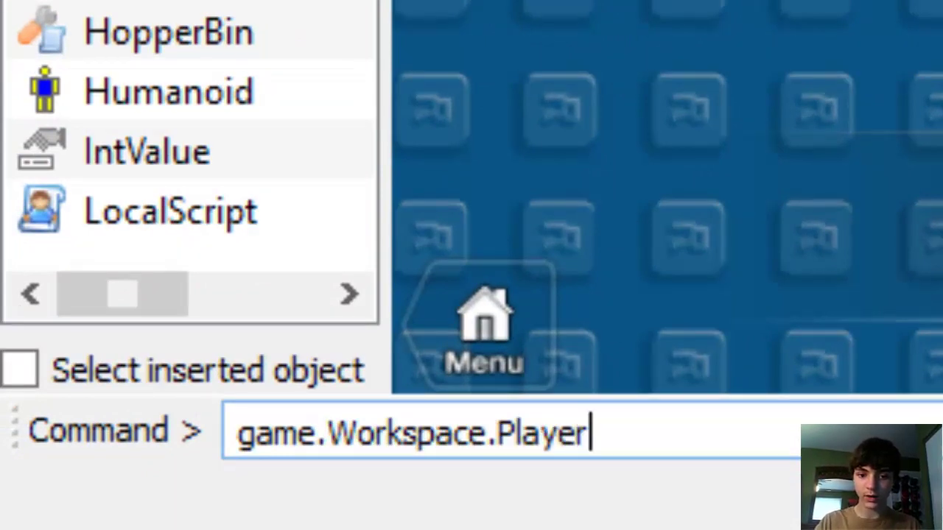
{"action": "type", "text": "1:MoveTo"}
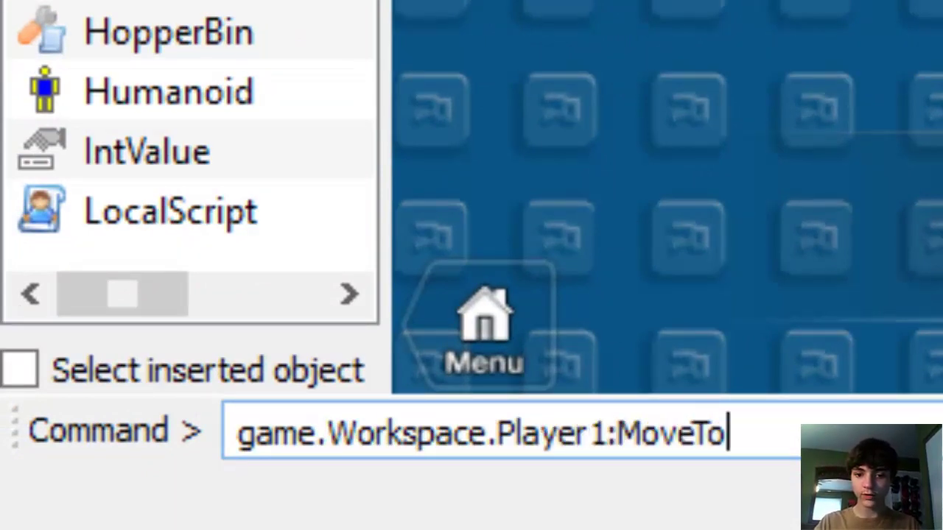
{"action": "type", "text": "(Vector"}
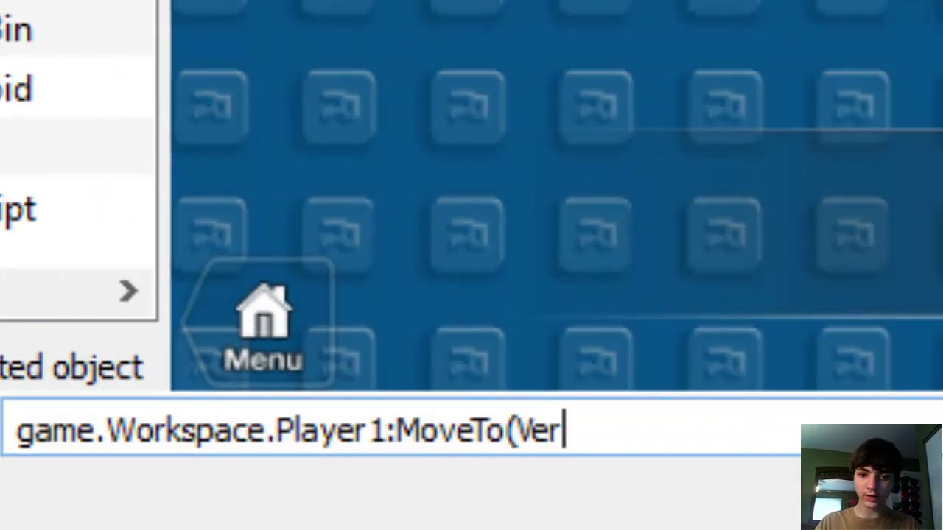
{"action": "key", "text": "BackSpace"}
{"action": "type", "text": "ctor.en"}
{"action": "key", "text": "BackSpace"}
{"action": "key", "text": "BackSpace"}
{"action": "key", "text": "BackSpace"}
{"action": "type", "text": "3"}
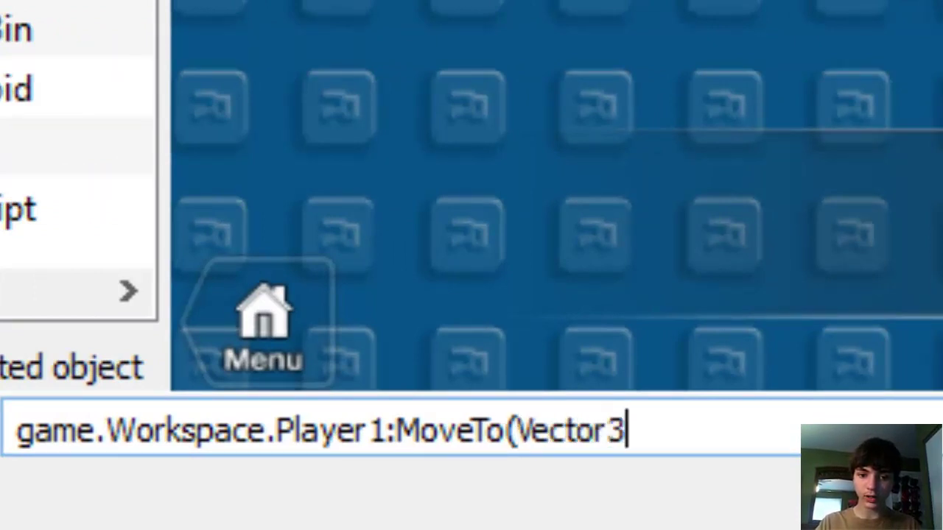
{"action": "type", "text": ".new(2"}
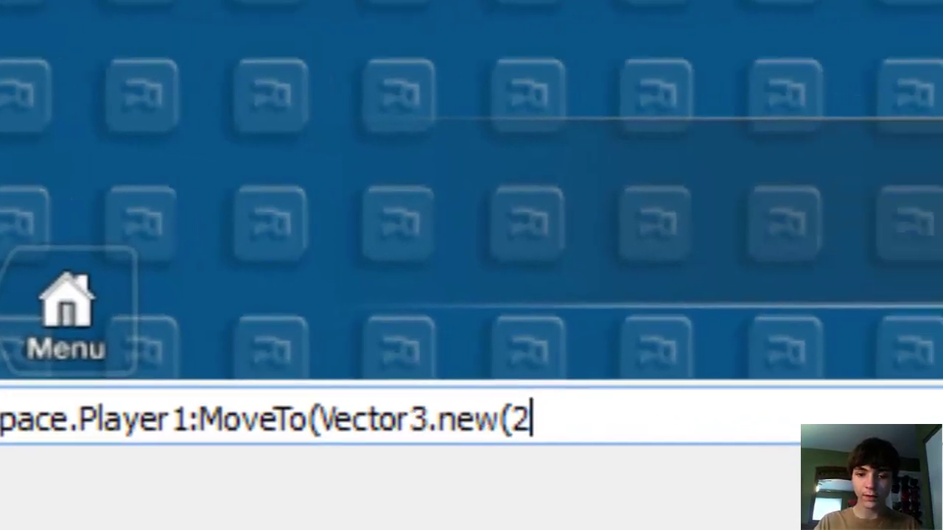
{"action": "type", "text": "00,5,0"}
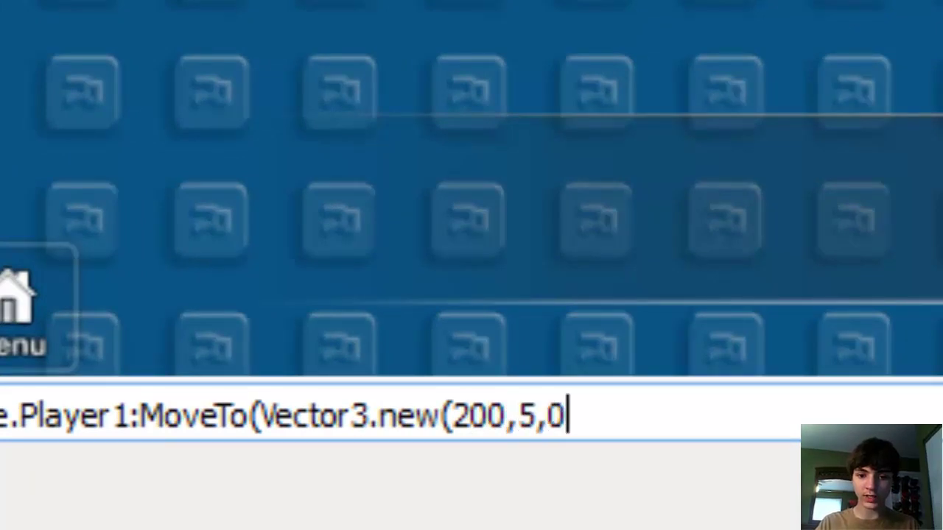
{"action": "type", "text": ")"}
{"action": "key", "text": "Return"}
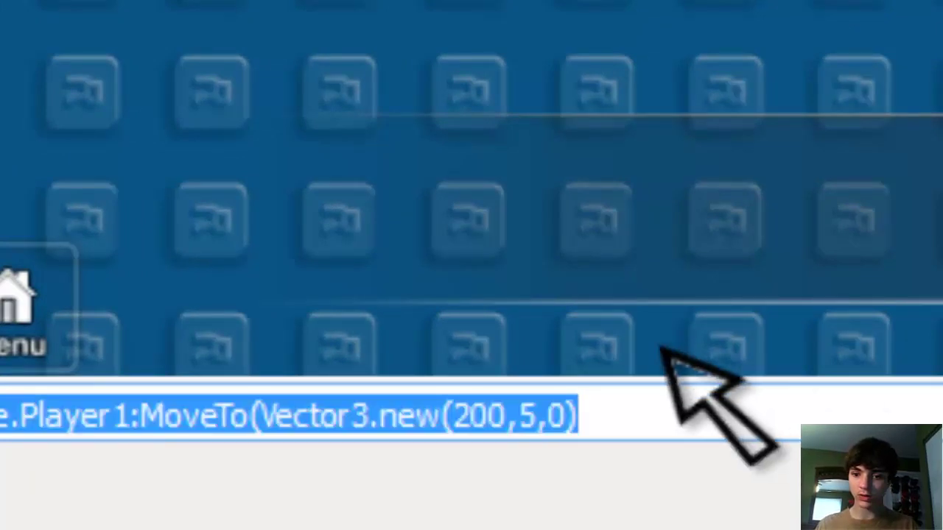
Step: Add the missing closing parenthesis and rerun the MoveTo command
{"action": "left_click", "coordinate": [635, 416]}
{"action": "type", "text": ")"}
{"action": "key", "text": "Return"}
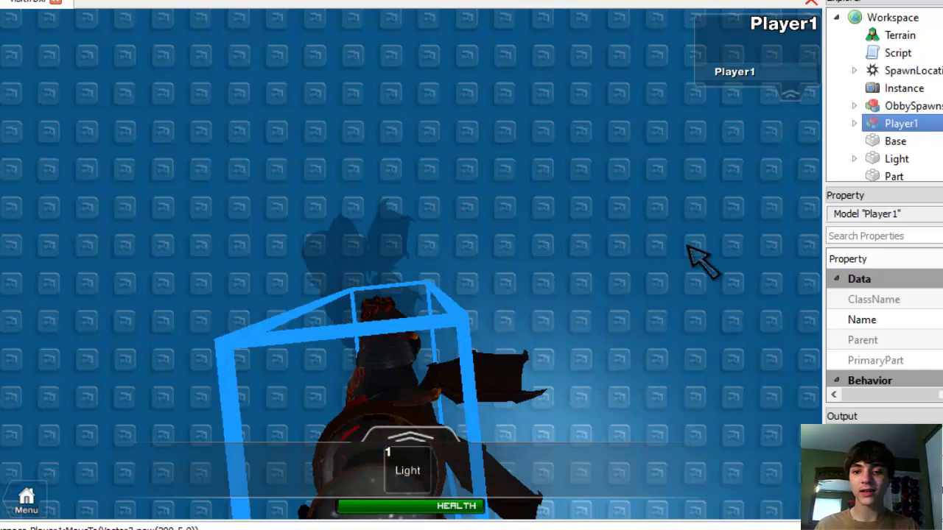
Step: Change the StarterGui LocalScript's Focus to CFrame.new(200,20,0) and close the editor
{"action": "scroll", "coordinate": [884, 96], "scroll_direction": "down", "scroll_amount": 5}
{"action": "scroll", "coordinate": [926, 99], "scroll_direction": "down", "scroll_amount": 1}
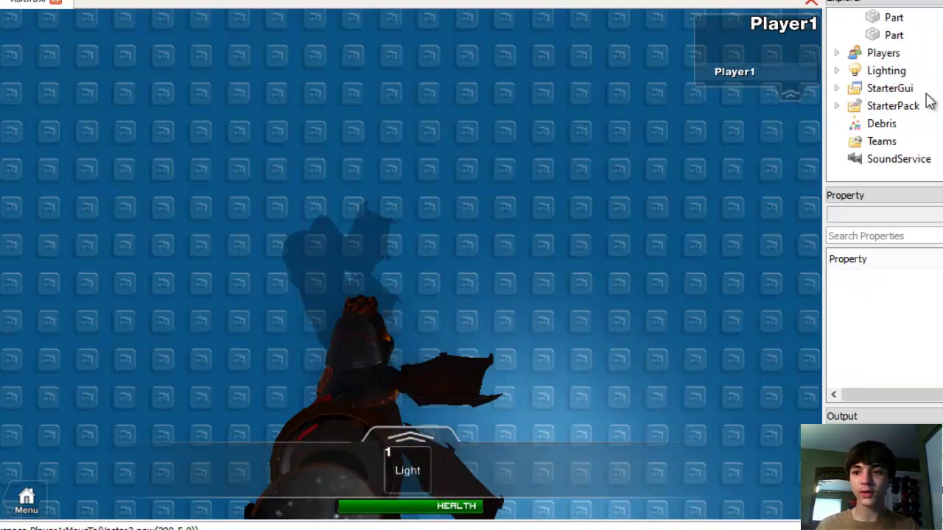
{"action": "left_click", "coordinate": [837, 88]}
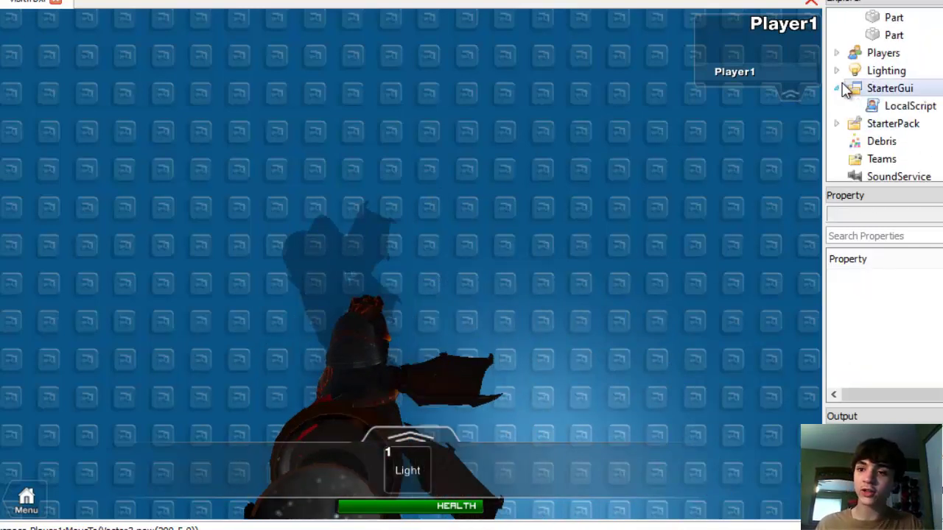
{"action": "double_click", "coordinate": [876, 107]}
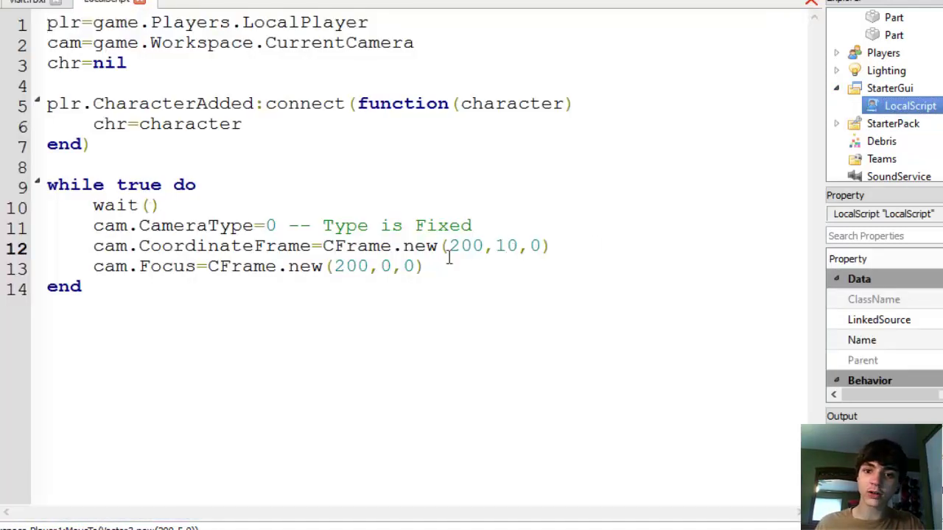
{"action": "left_click", "coordinate": [390, 265]}
{"action": "key", "text": "Left"}
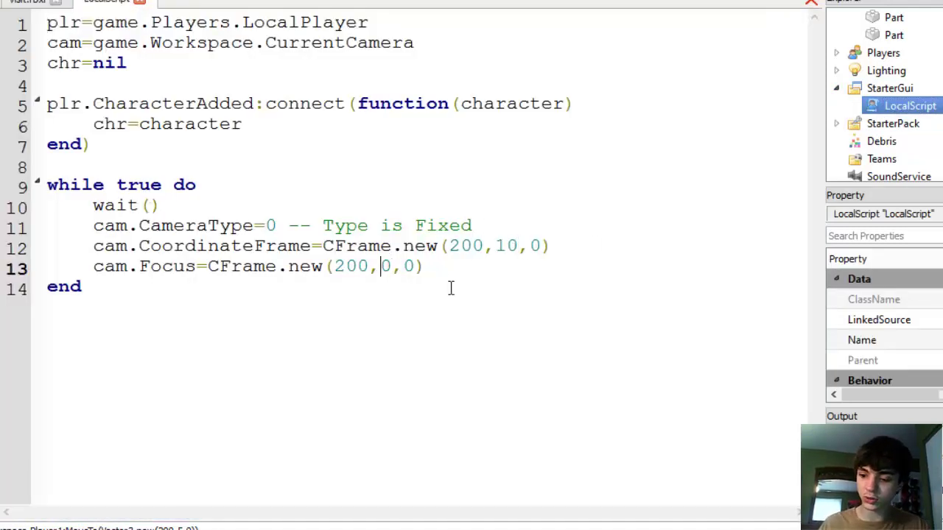
{"action": "type", "text": "2"}
{"action": "left_click", "coordinate": [140, 2]}
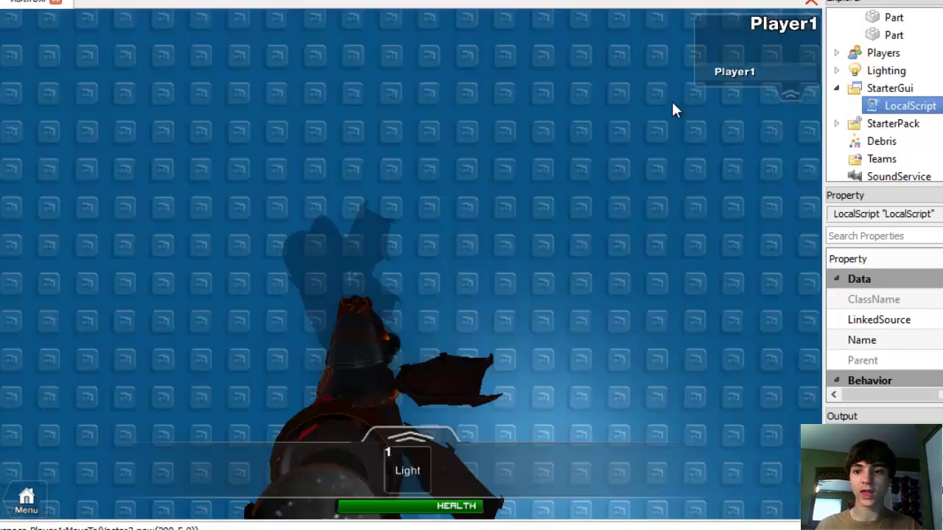
Step: Leave the script's Disabled property unchecked and expand Players > Player1
{"action": "scroll", "coordinate": [883, 331], "scroll_direction": "down", "scroll_amount": 1}
{"action": "scroll", "coordinate": [883, 331], "scroll_direction": "down", "scroll_amount": 2}
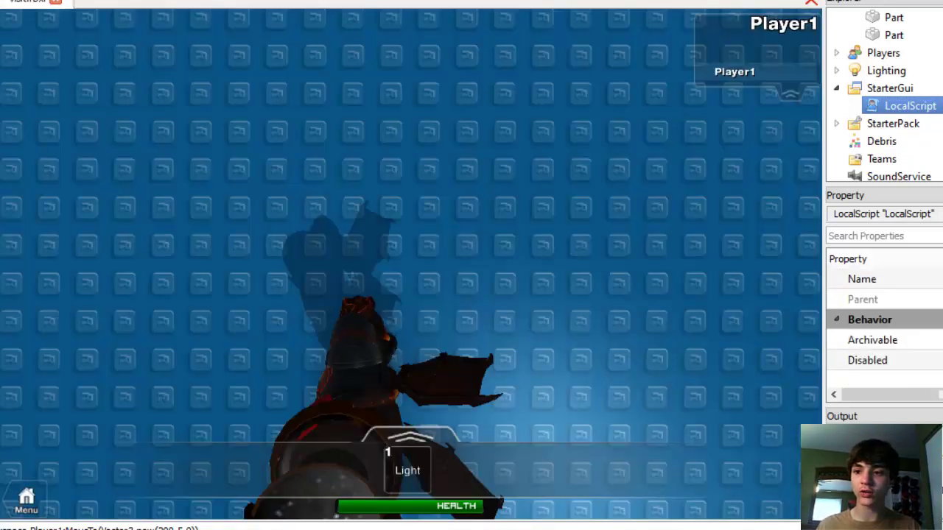
{"action": "left_click", "coordinate": [867, 360]}
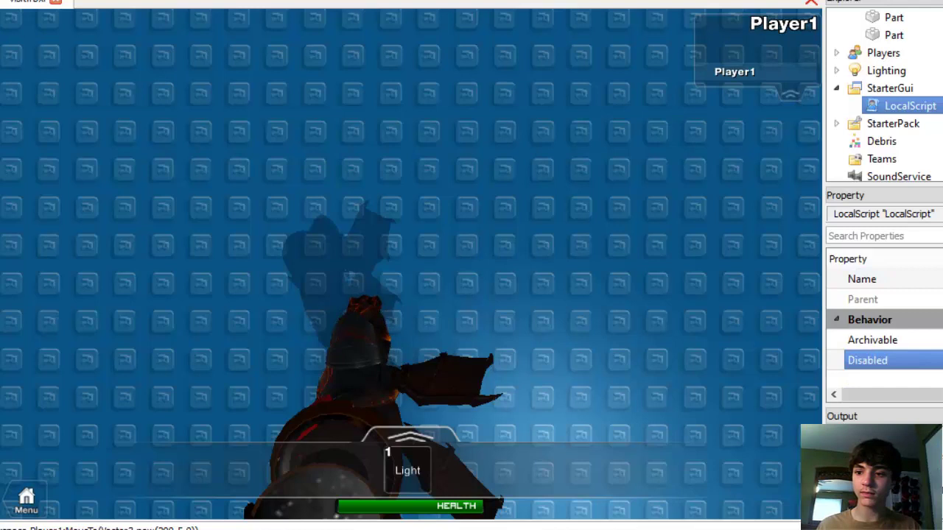
{"action": "left_click_drag", "start_coordinate": [942, 258], "coordinate": [929, 259]}
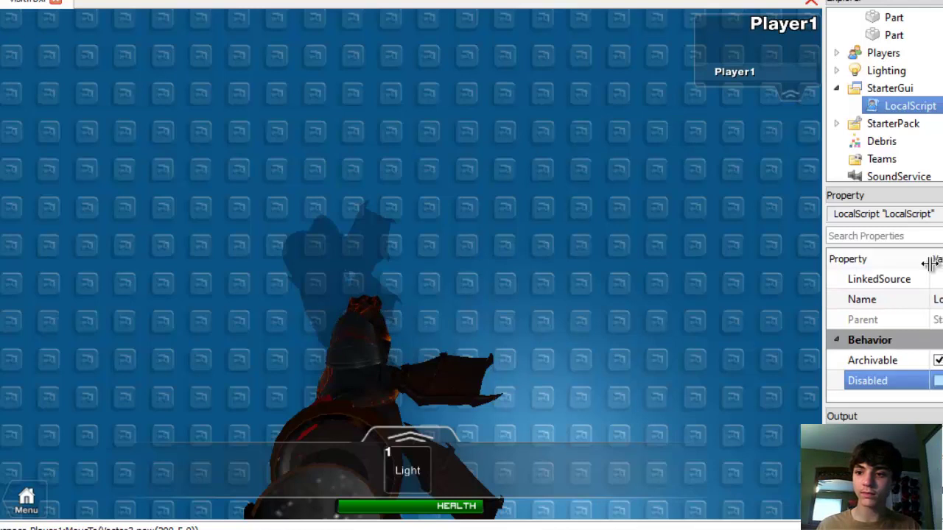
{"action": "left_click", "coordinate": [838, 88]}
{"action": "left_click", "coordinate": [836, 53]}
{"action": "left_click", "coordinate": [853, 71]}
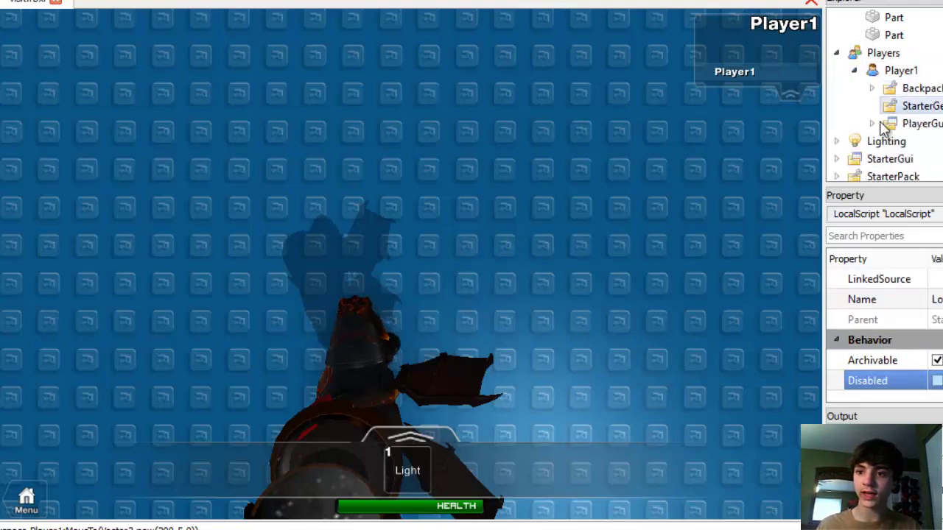
Step: In Player1's PlayerGui LocalScript, add a 2 to the Focus z value and toggle Disabled
{"action": "left_click", "coordinate": [871, 124]}
{"action": "double_click", "coordinate": [913, 140]}
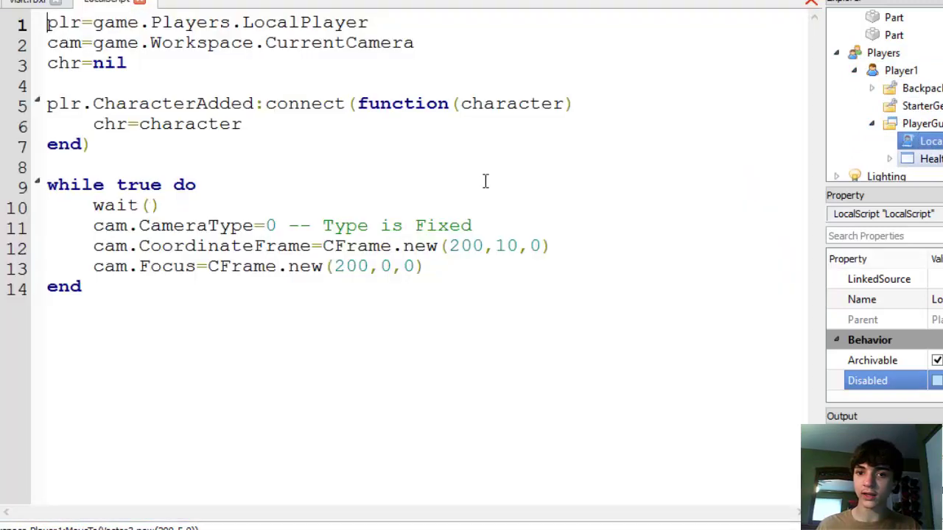
{"action": "left_click", "coordinate": [404, 266]}
{"action": "type", "text": "2"}
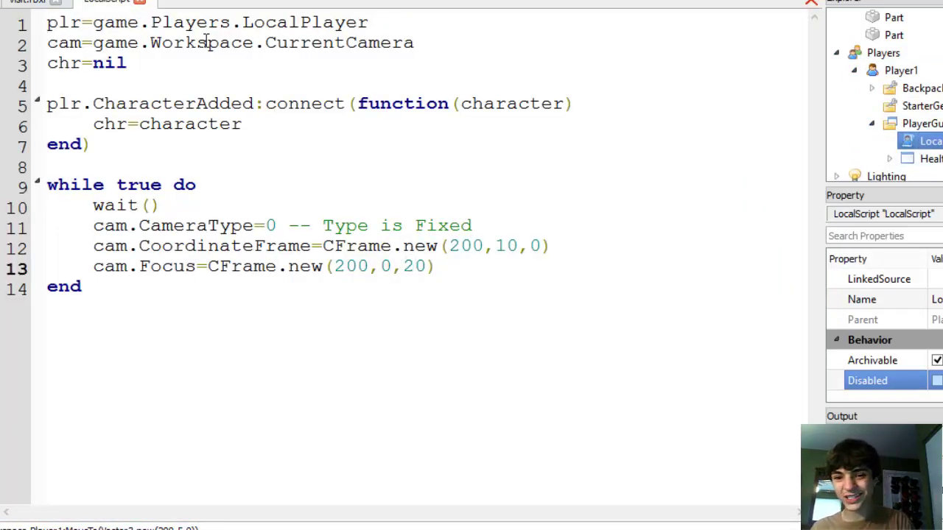
{"action": "left_click", "coordinate": [139, 1]}
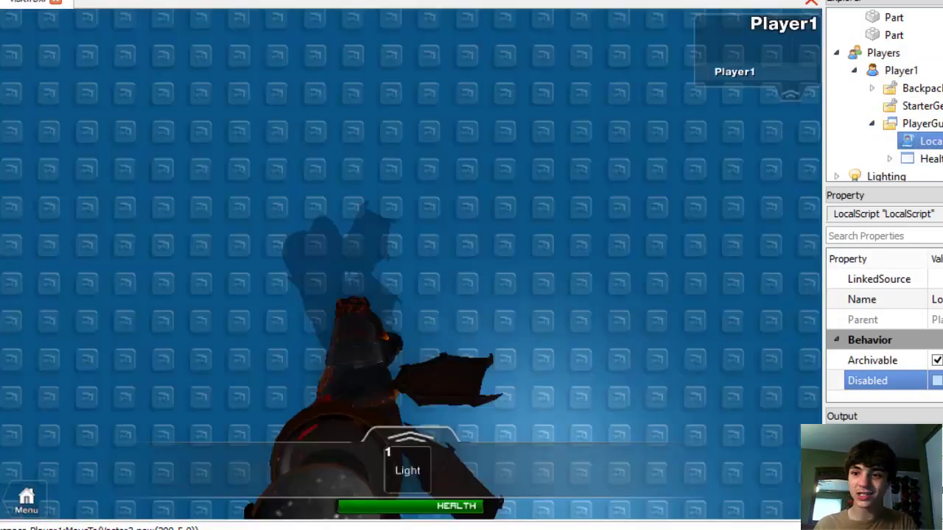
{"action": "left_click", "coordinate": [935, 388]}
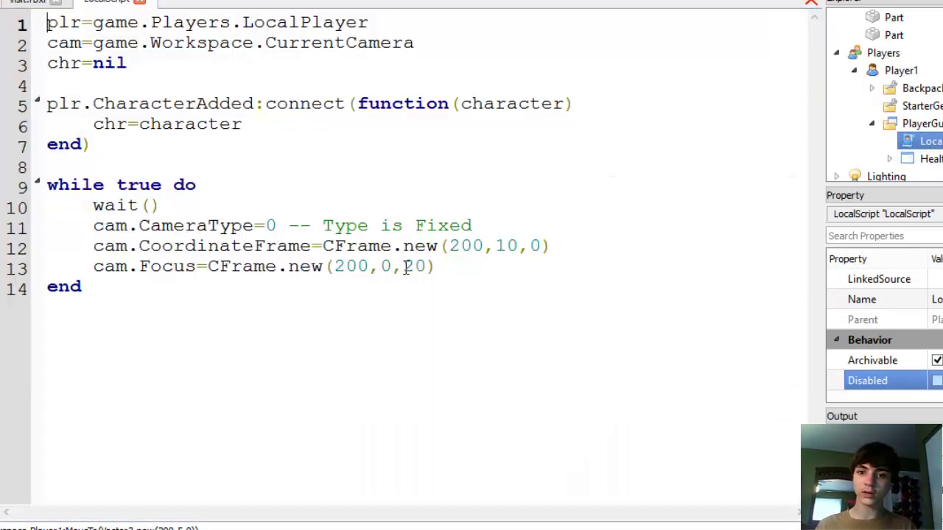
Step: Move the 2 into the y value for Focus 200,20,0 and re-enable the script
{"action": "left_click", "coordinate": [414, 267]}
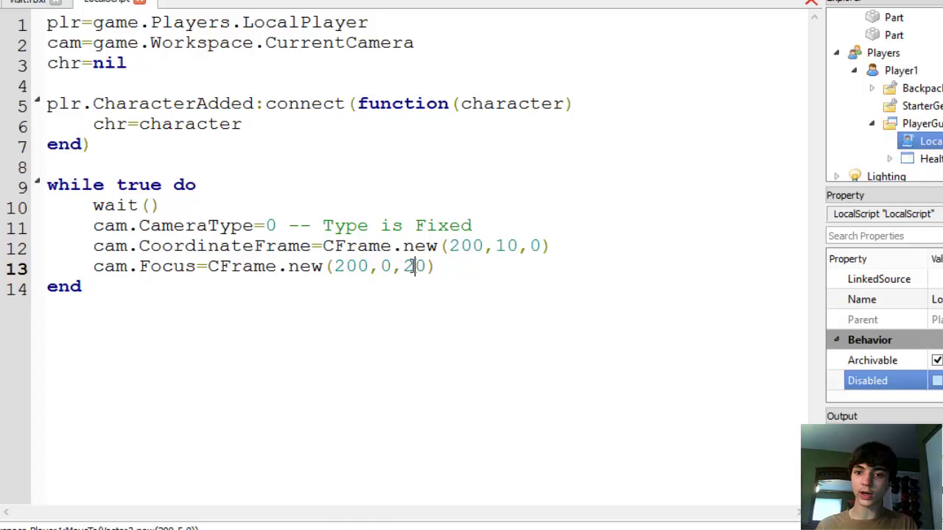
{"action": "key", "text": "BackSpace"}
{"action": "left_click", "coordinate": [381, 266]}
{"action": "type", "text": "2"}
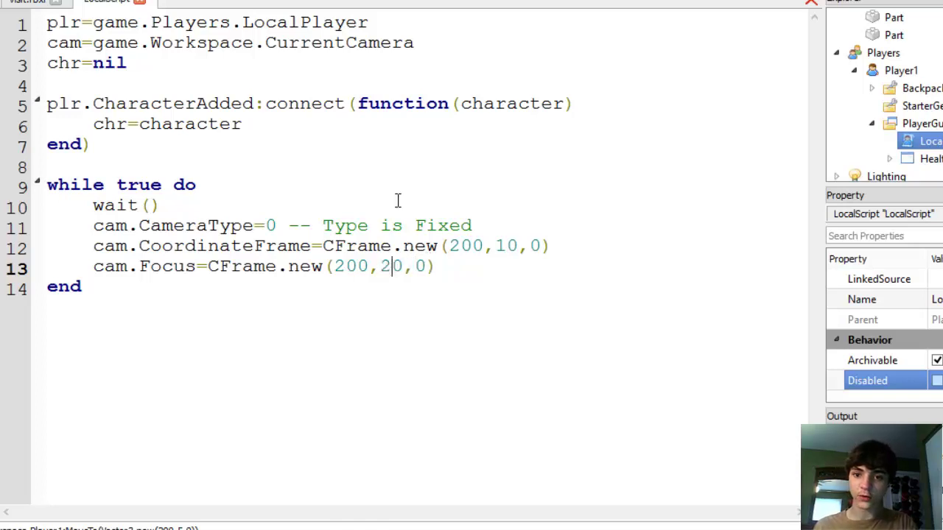
{"action": "left_click", "coordinate": [140, 3]}
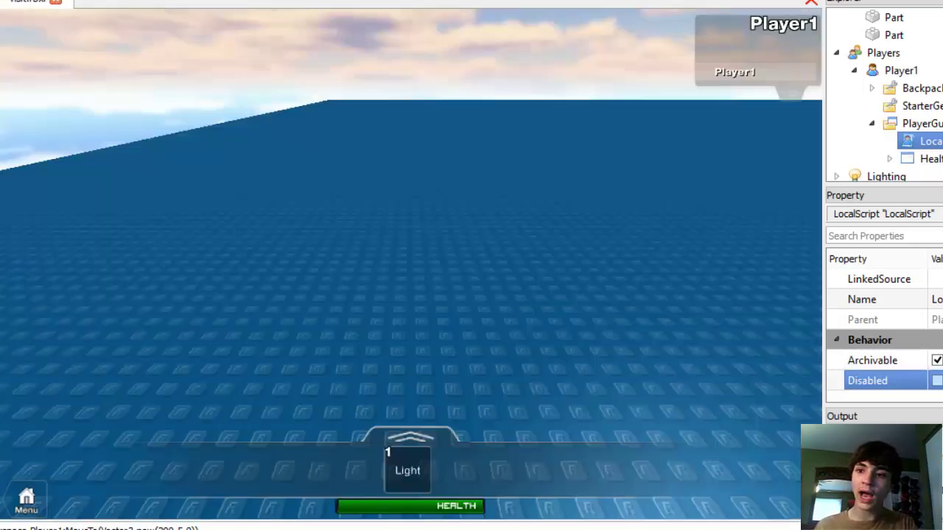
{"action": "left_click", "coordinate": [936, 380]}
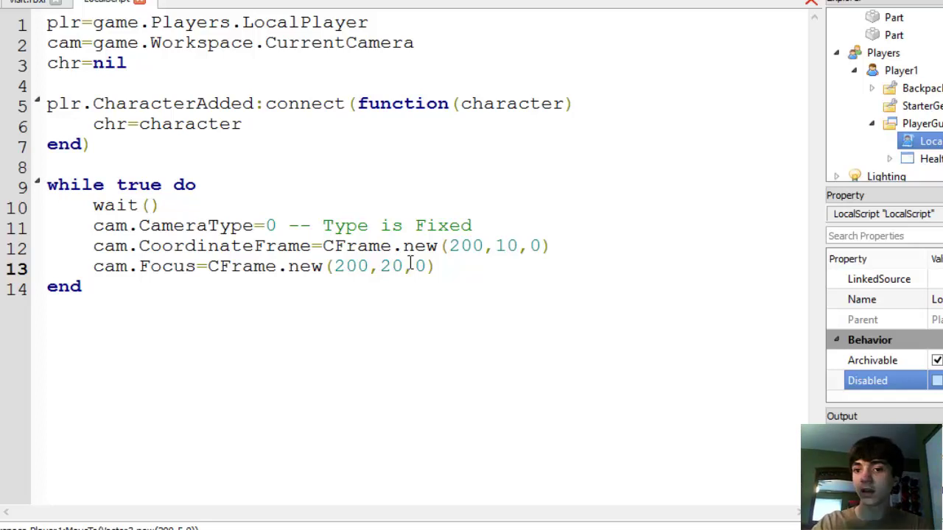
{"action": "double_click", "coordinate": [420, 246]}
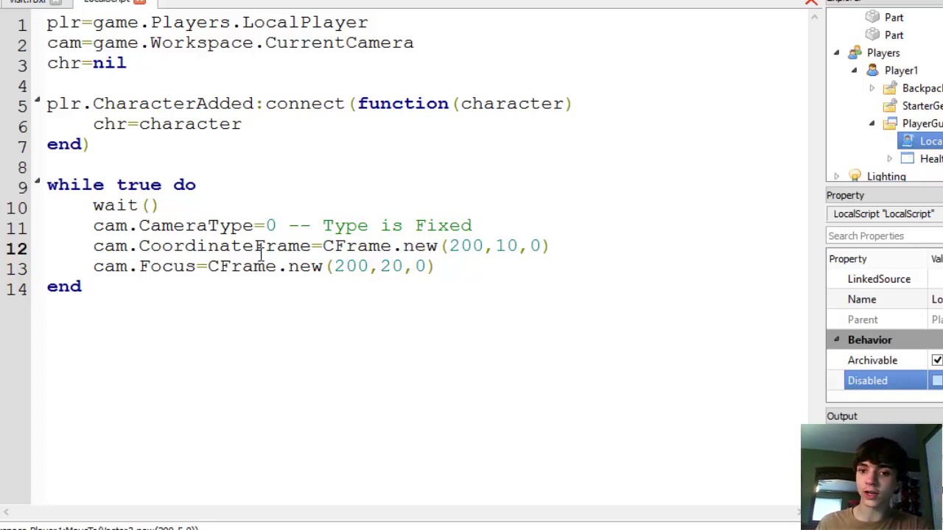
{"action": "double_click", "coordinate": [261, 255]}
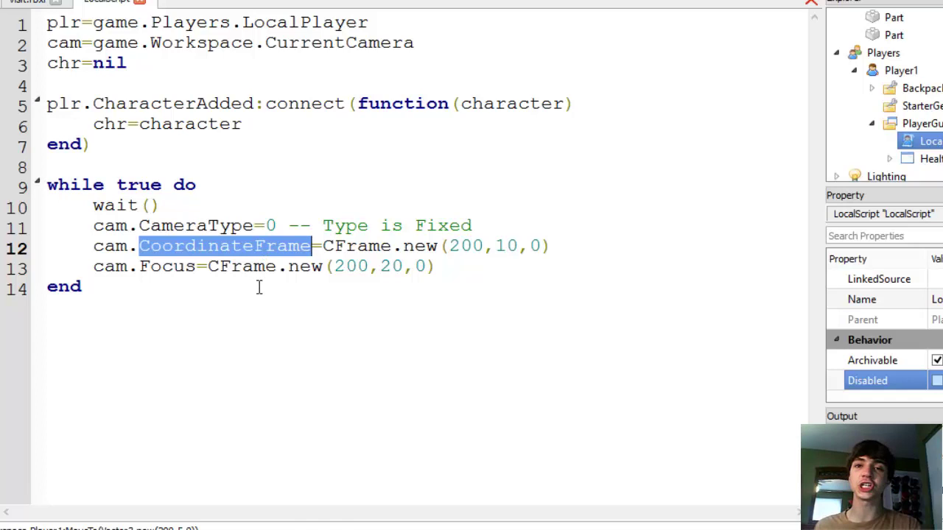
{"action": "left_click", "coordinate": [404, 265]}
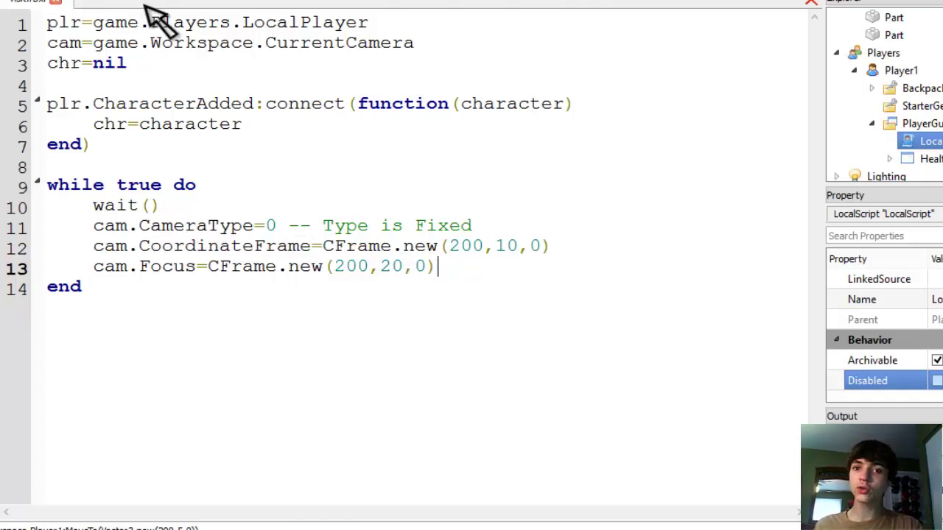
Step: Close the LocalScript so the play-test camera shows only cloudy sky
{"action": "left_click", "coordinate": [140, 2]}
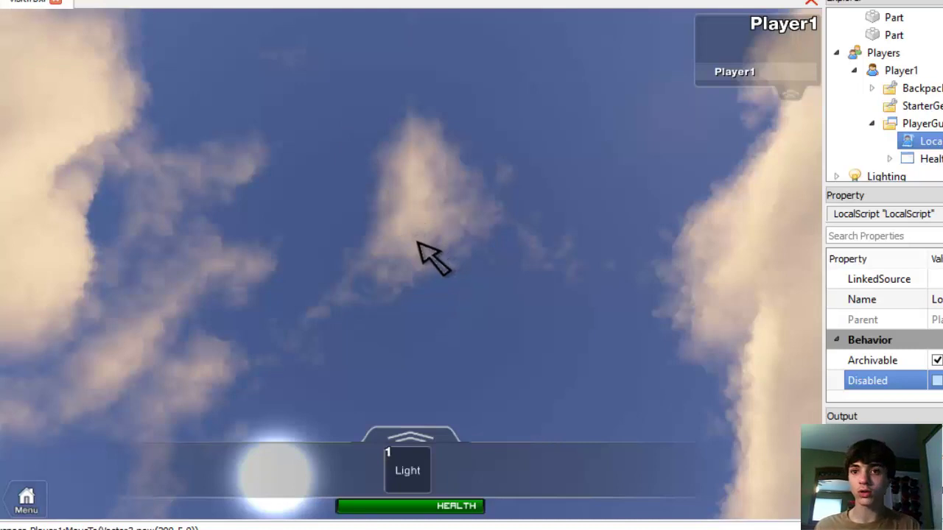